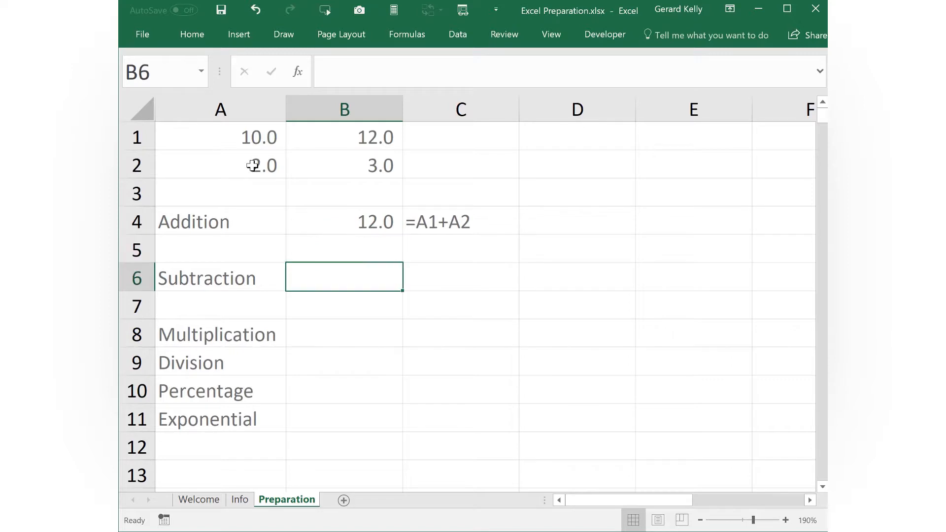
Enter the subtraction formula =A1-A2 in cell B6, beside the Subtraction label.
left_click(234, 142)
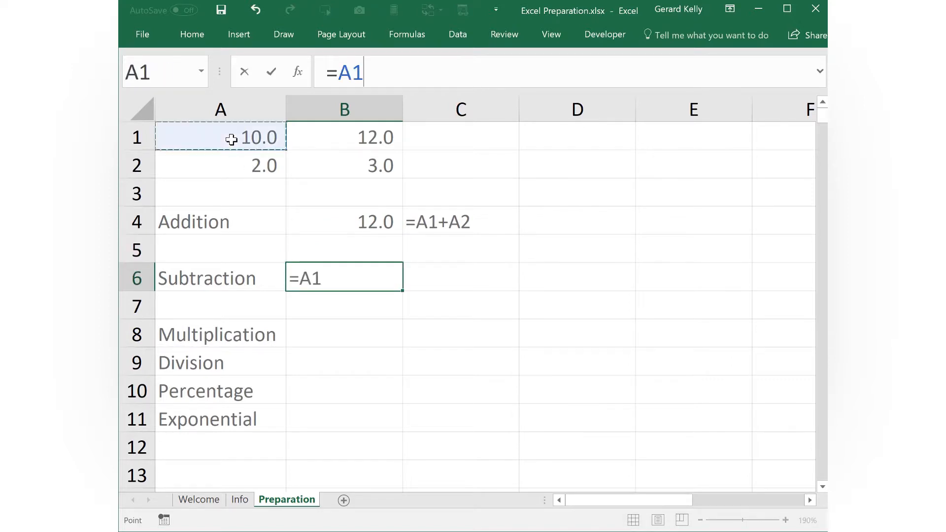
type("-")
left_click(235, 157)
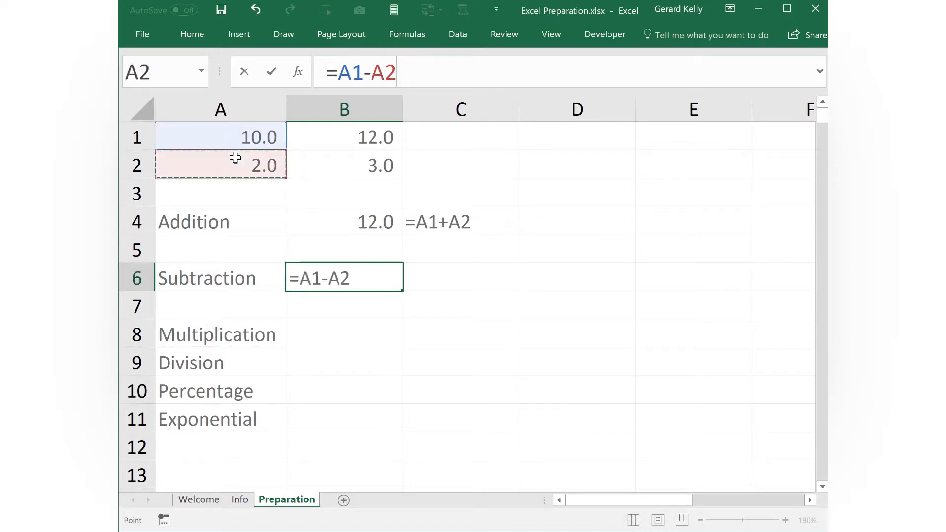
key("ctrl+Return")
Enter the multiplication formula =A1*A2 in cell B8, beside the Multiplication label.
key("Down")
key("Down")
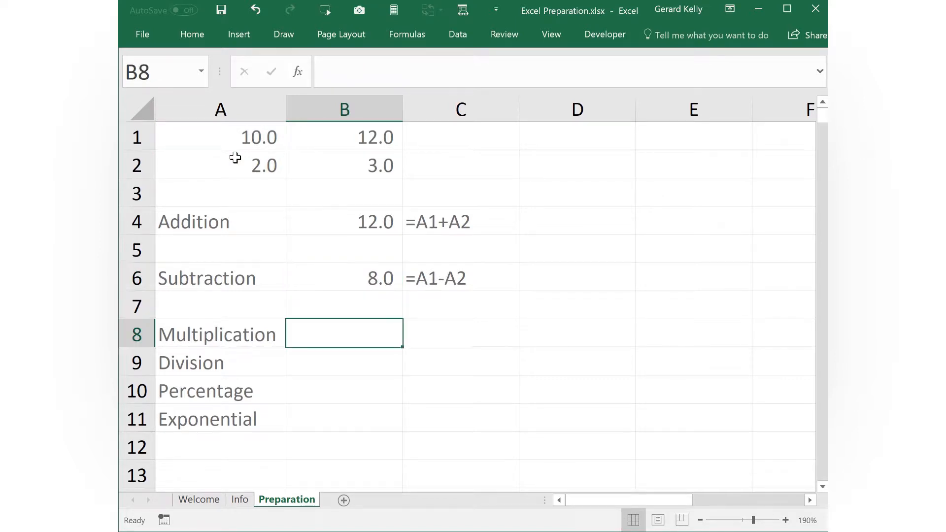
type("=")
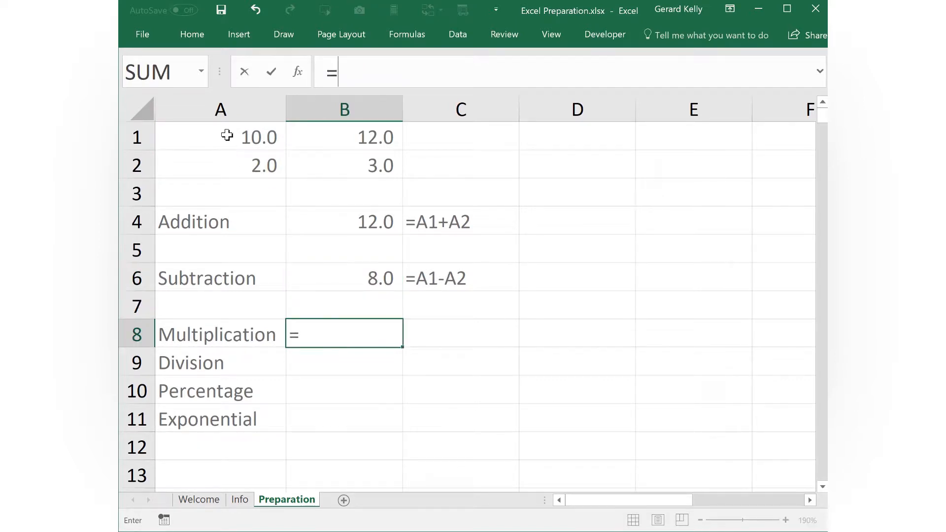
left_click(227, 135)
type("*")
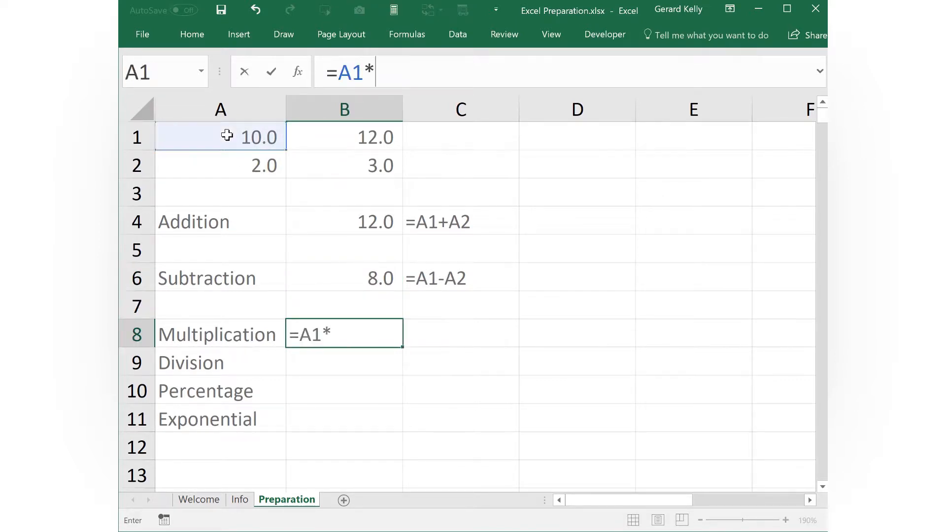
left_click(228, 160)
key("ctrl+Return")
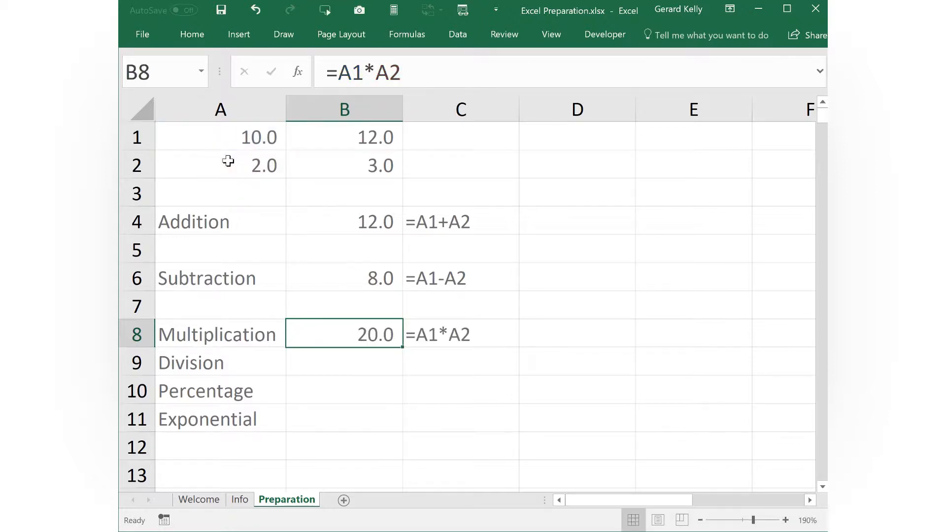
Enter the division formula =A1/A2 in cell B9, beside the Division label.
key("Down")
type("=")
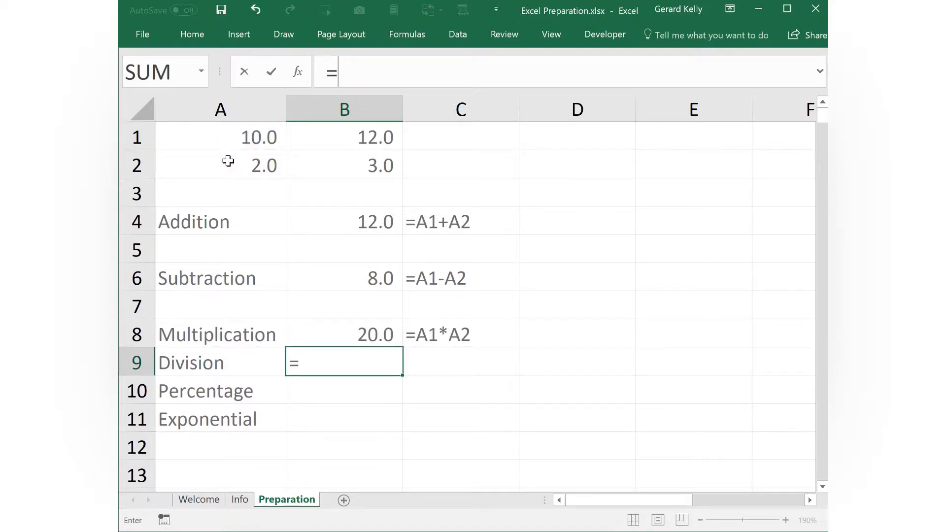
left_click(223, 137)
type("/")
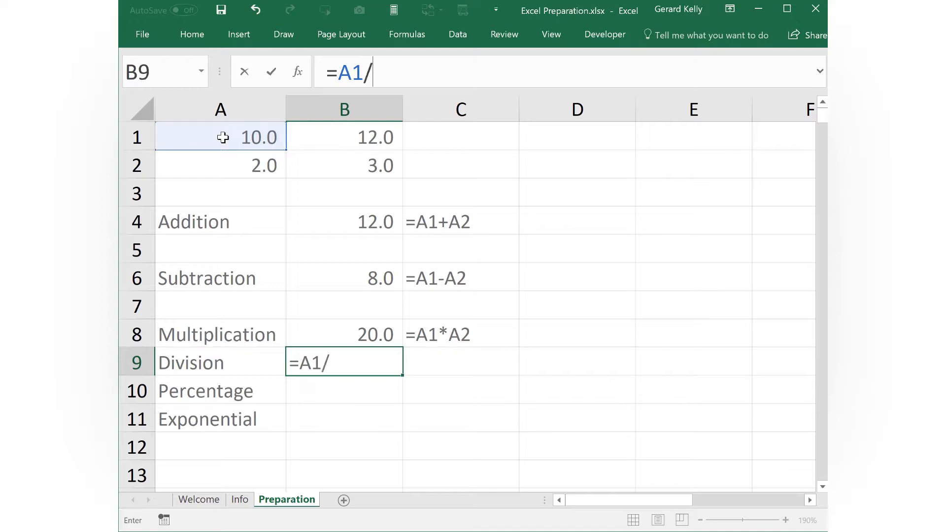
left_click(222, 162)
key("ctrl+Return")
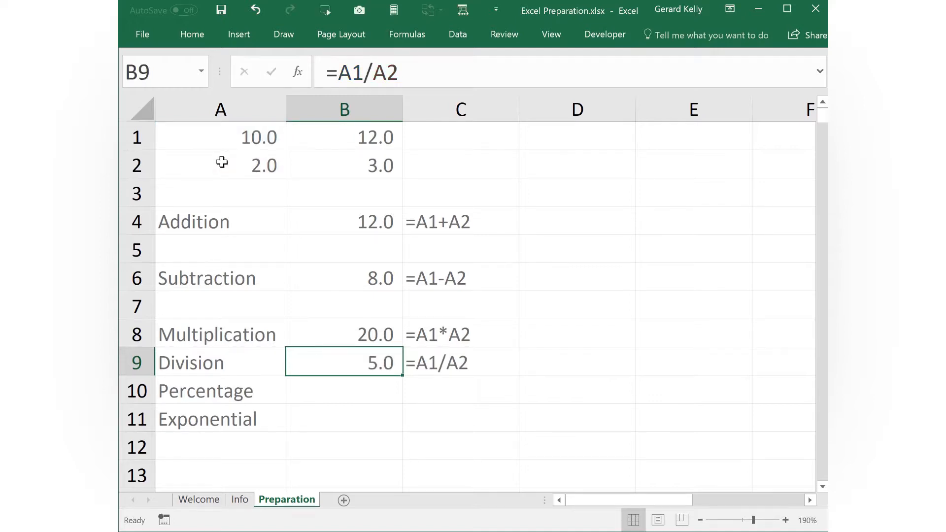
Enter the formula =A1% in cell B10 and format the cell as a percentage.
key("Down")
type("=")
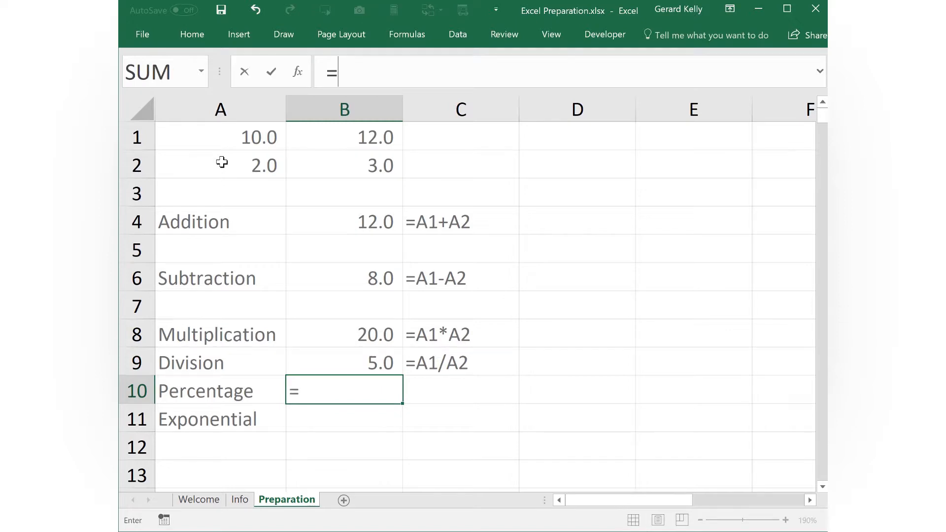
left_click(213, 136)
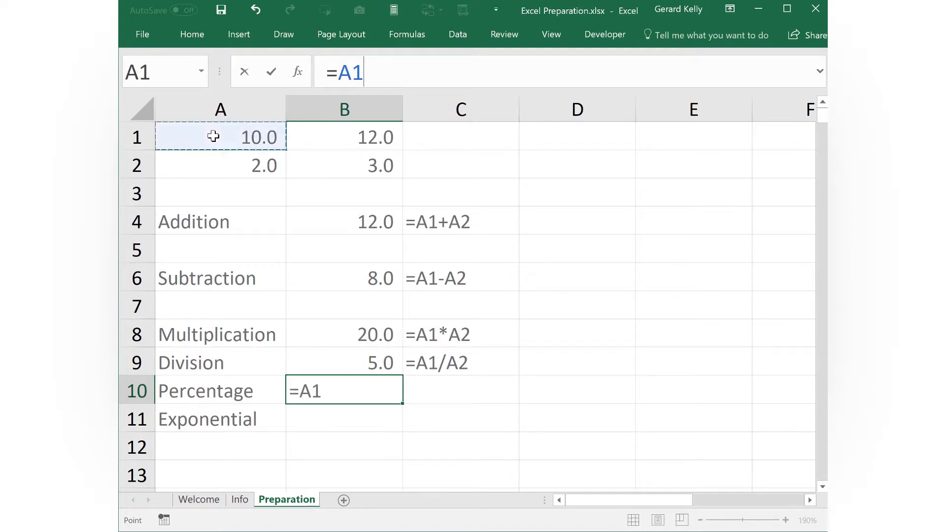
type("%")
key("ctrl+Return")
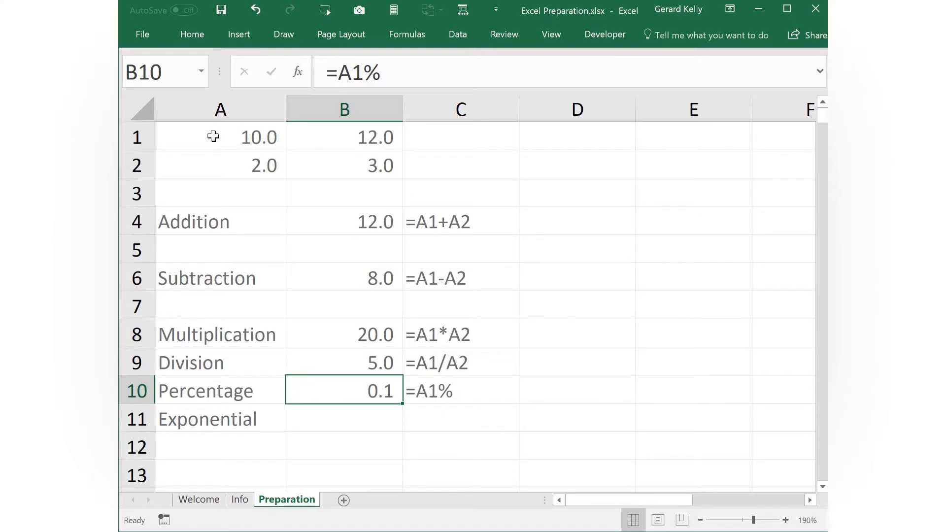
key("ctrl+F1")
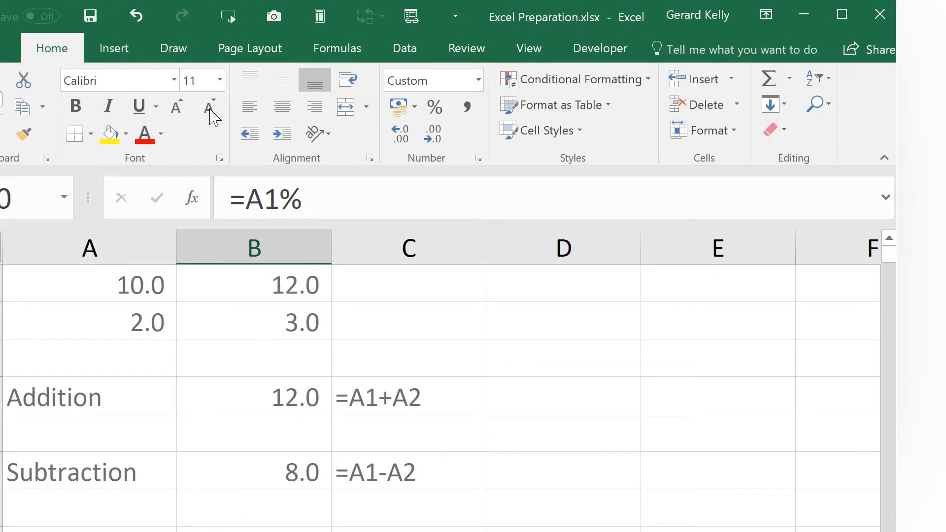
left_click(435, 108)
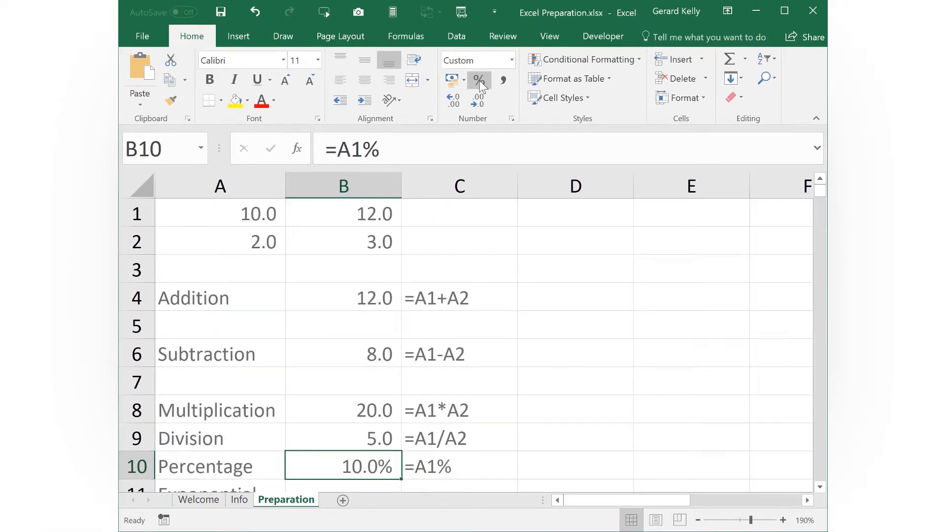
Enter the exponential formula =A1^A2 in cell B11, beside the Exponential label.
key("Return")
type("=")
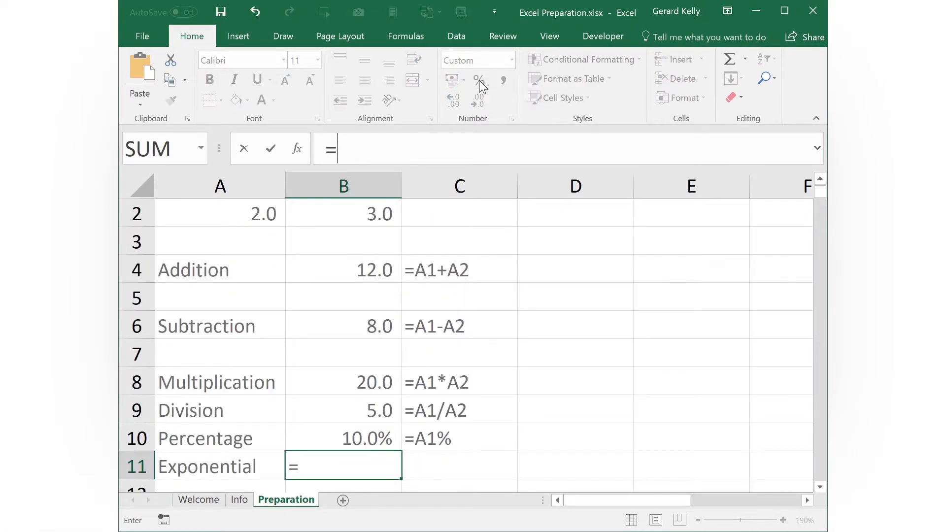
left_click(819, 178)
left_click(265, 211)
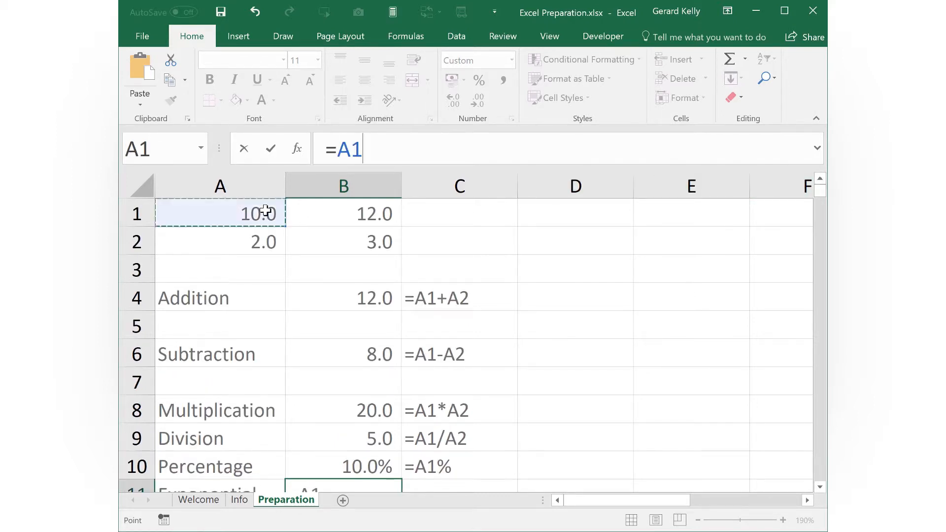
type("^")
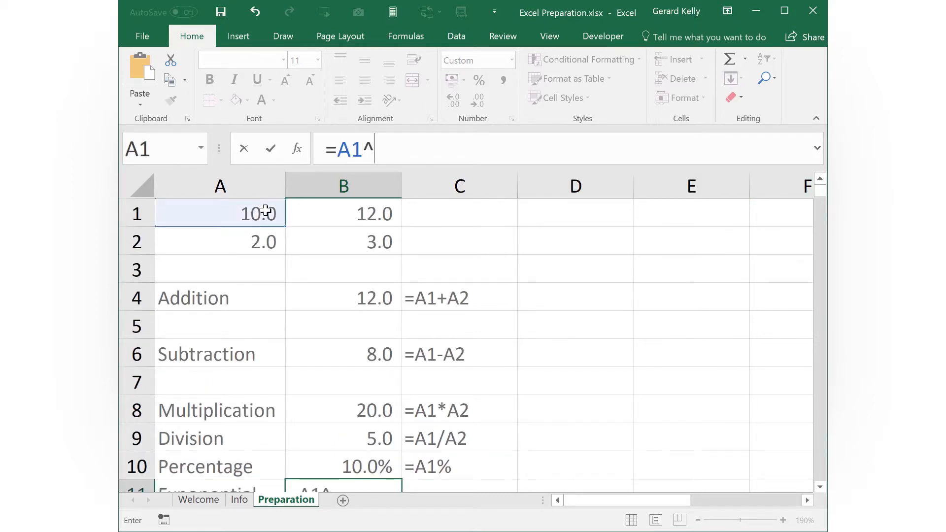
left_click(257, 238)
key("ctrl+Return")
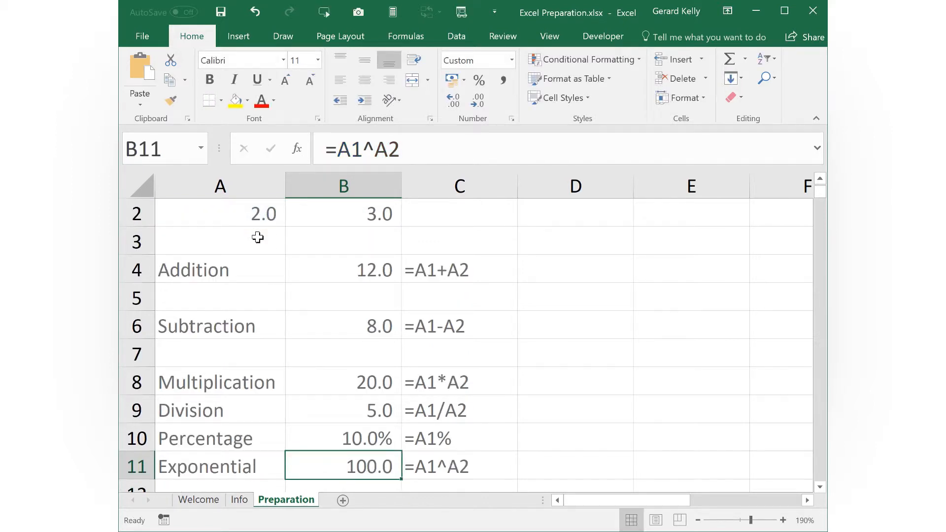
Edit the addition formula in cell B4 by deleting its second reference and adding A2 again.
scroll(257, 237, "up", 1)
left_click(369, 294)
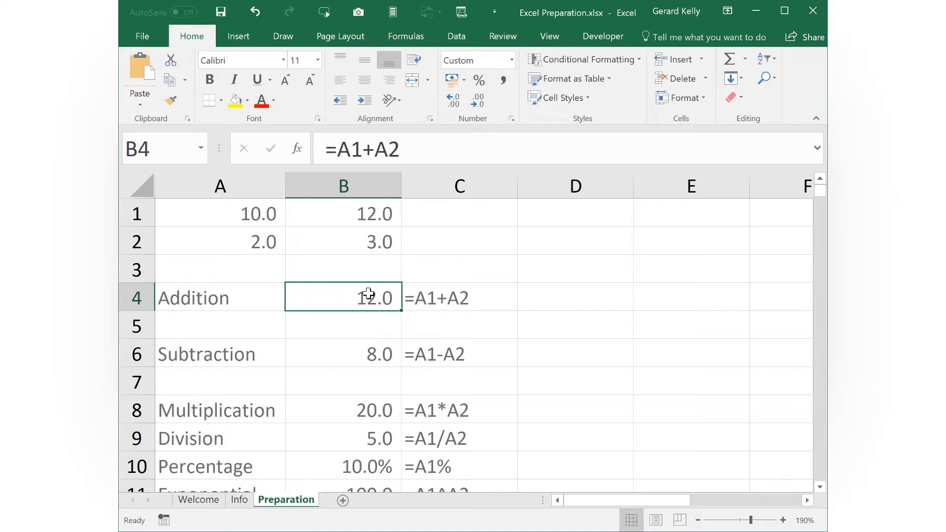
left_click(397, 151)
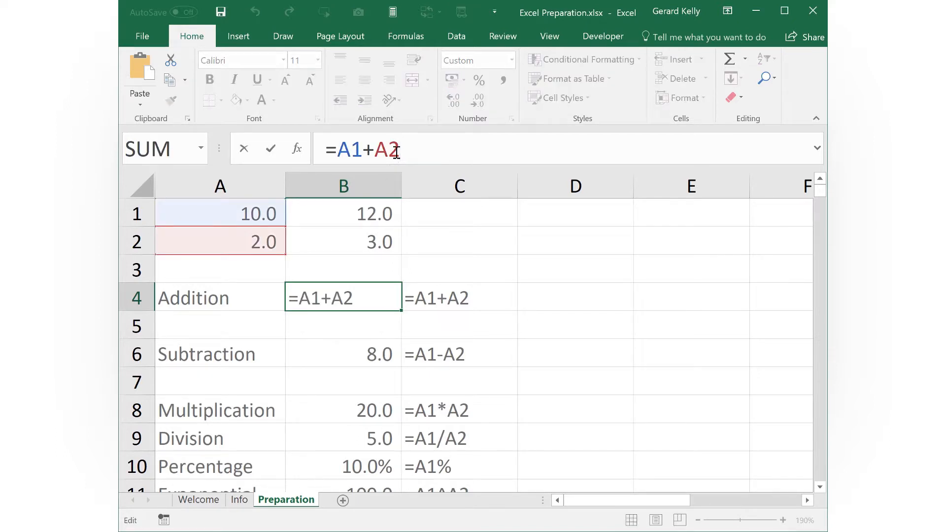
key("Left")
key("Left")
key("Left")
key("Left")
key("Left")
key("Right")
key("Right")
key("Right")
key("Right")
key("Right")
key("BackSpace")
key("BackSpace")
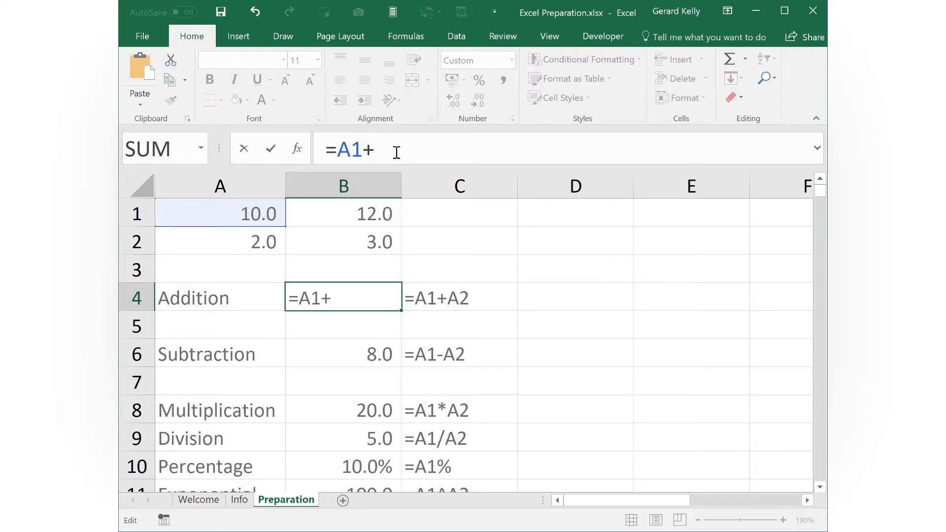
left_click(250, 247)
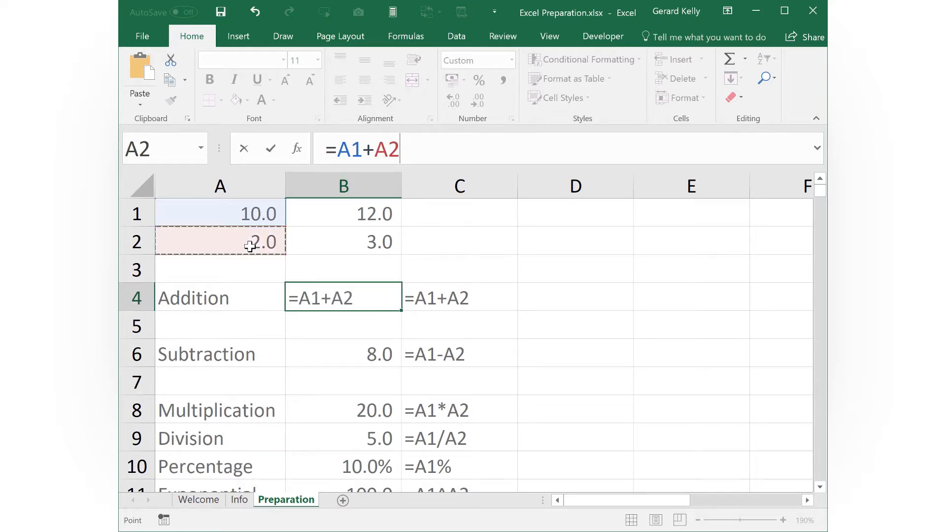
key("Return")
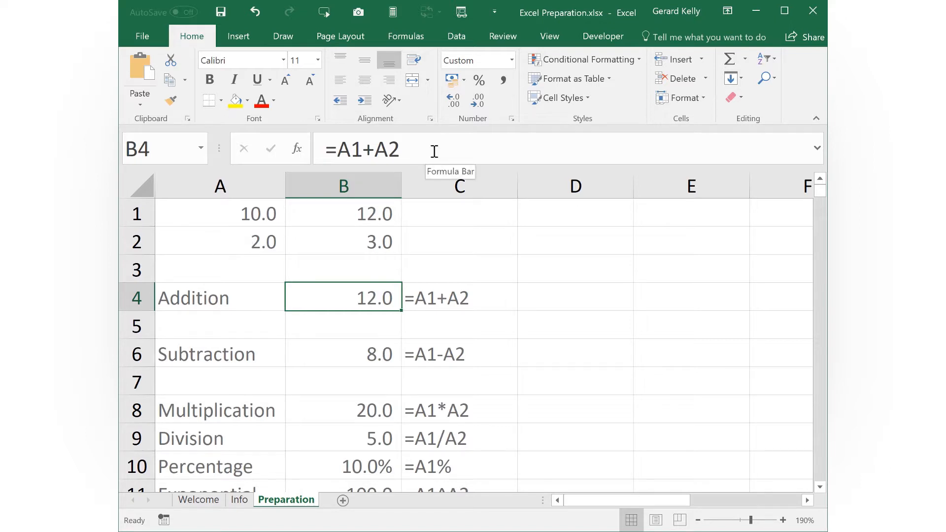
Enter 3 in cell A3 and 4 in cell B3.
key("Up")
key("Left")
type("3")
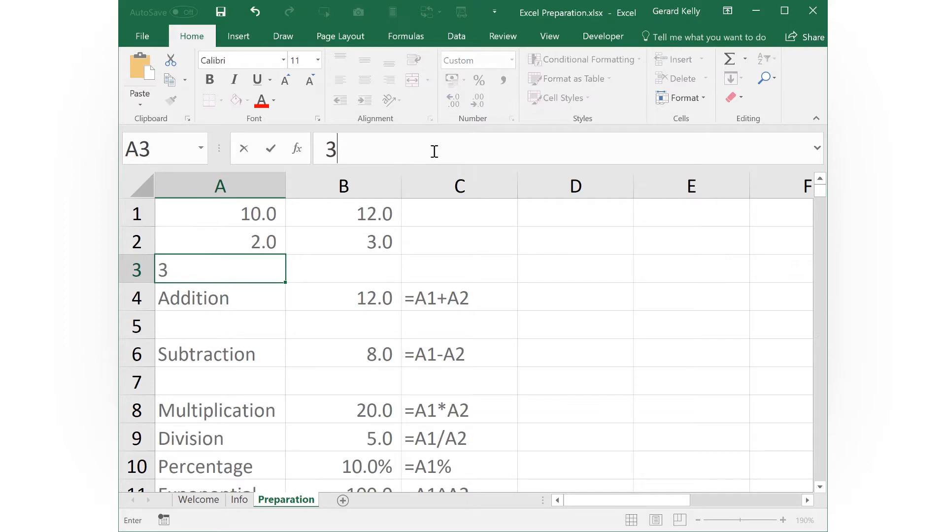
key("Tab")
type("4")
key("Tab")
Extend the addition formula in cell B4 to =A1+A2*A3.
key("Down")
key("Left")
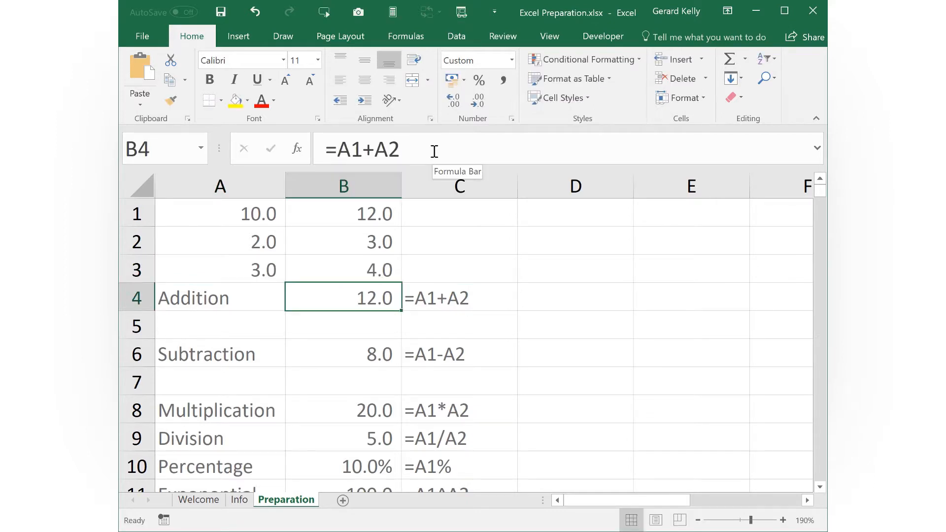
left_click(434, 151)
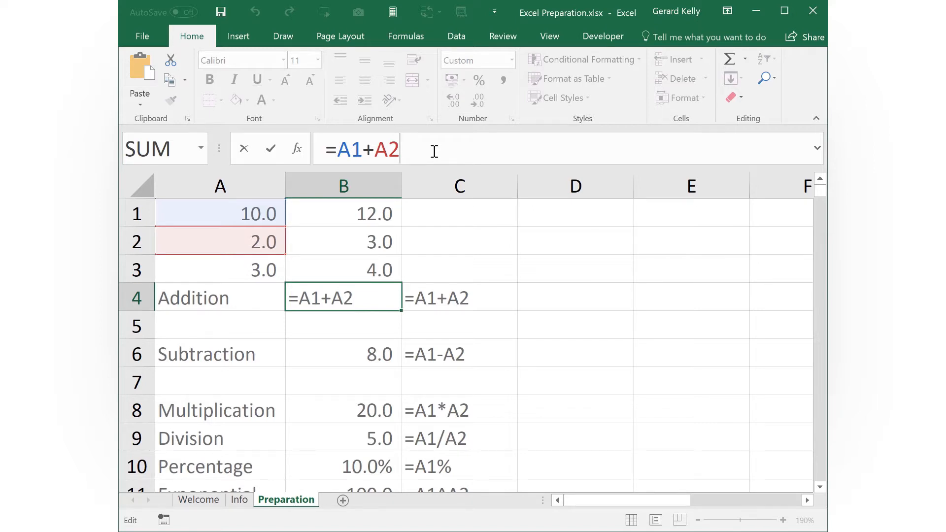
type("*")
left_click(255, 267)
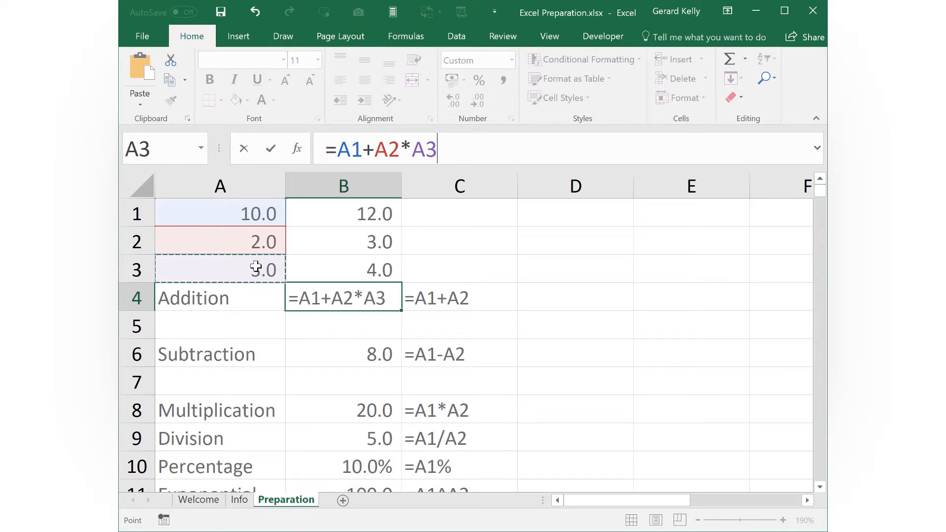
key("ctrl+Return")
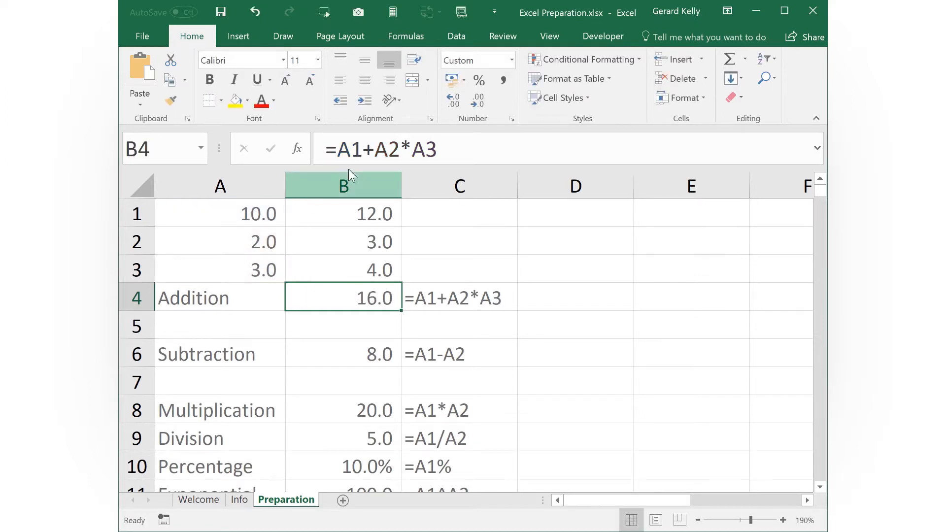
Try adding brackets around the multiplication in cell B4, making the formula =A1+(A2*A3).
left_click(373, 148)
type("(")
key("Right")
key("Right")
key("Right")
key("Right")
key("Right")
type(")")
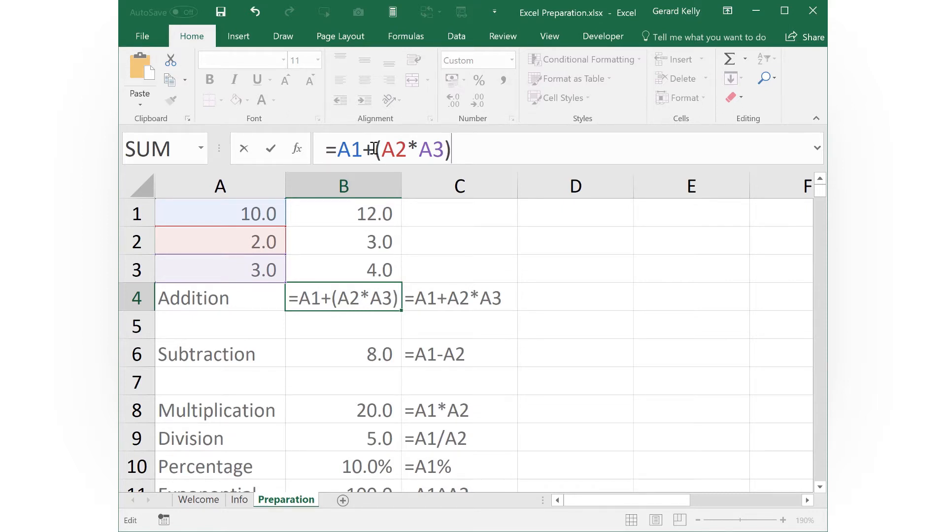
key("ctrl+Return")
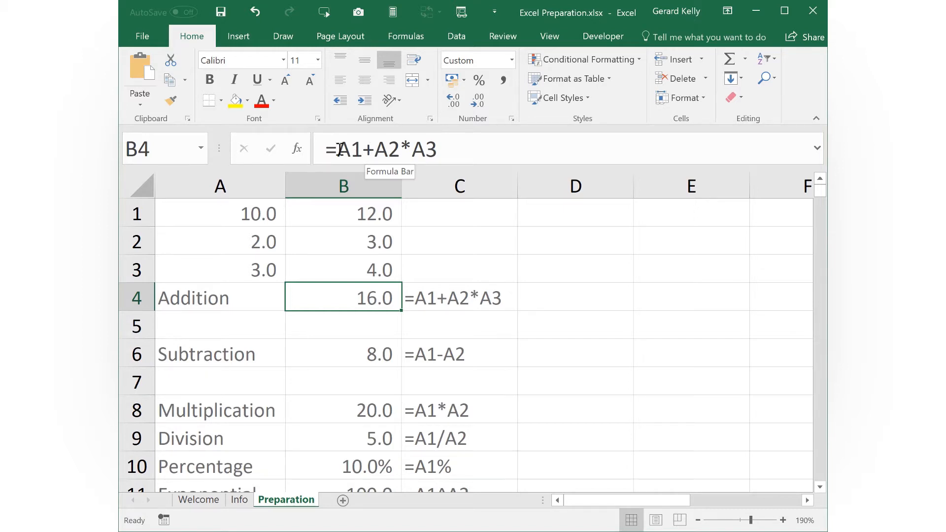
Bracket the addition in cell B4 so the formula reads =(A1+A2)*A3.
left_click(336, 149)
type("(")
key("Right")
key("Right")
key("Right")
key("Right")
key("Right")
key("Right")
key("Left")
type(")")
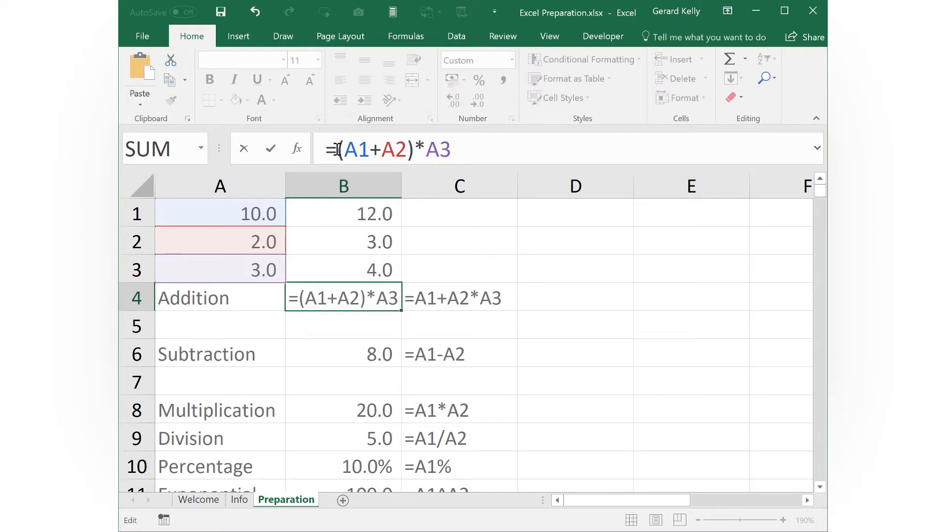
key("ctrl+Return")
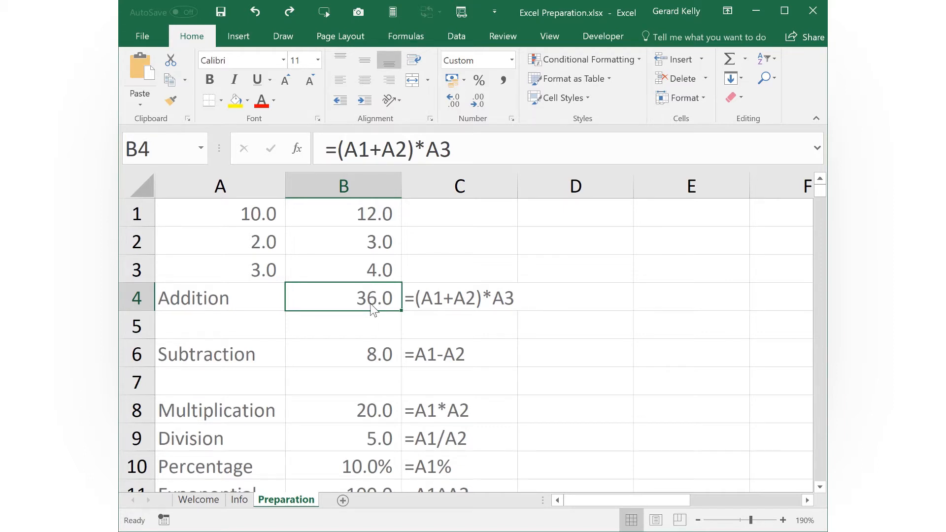
Replace the formula in cell B4 with =A1+A2.
type("=")
left_click(254, 207)
type("+")
left_click(255, 247)
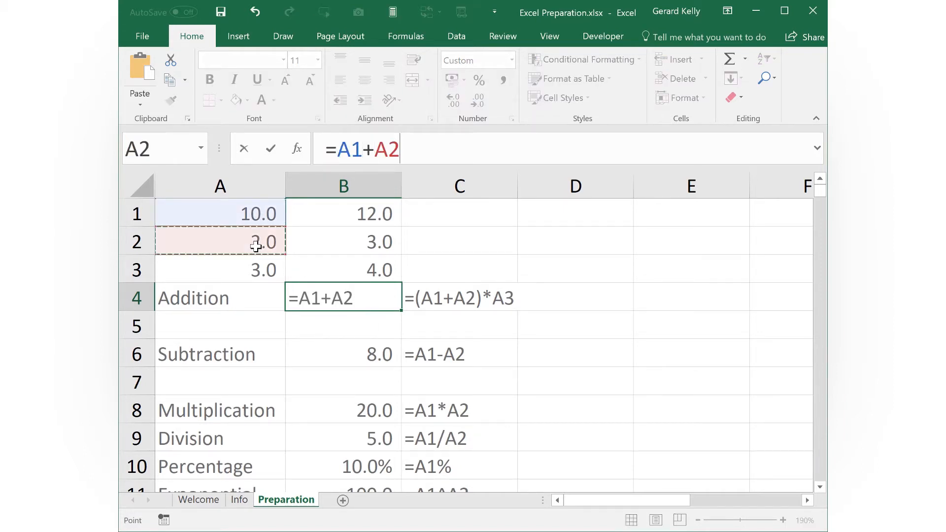
key("ctrl+Return")
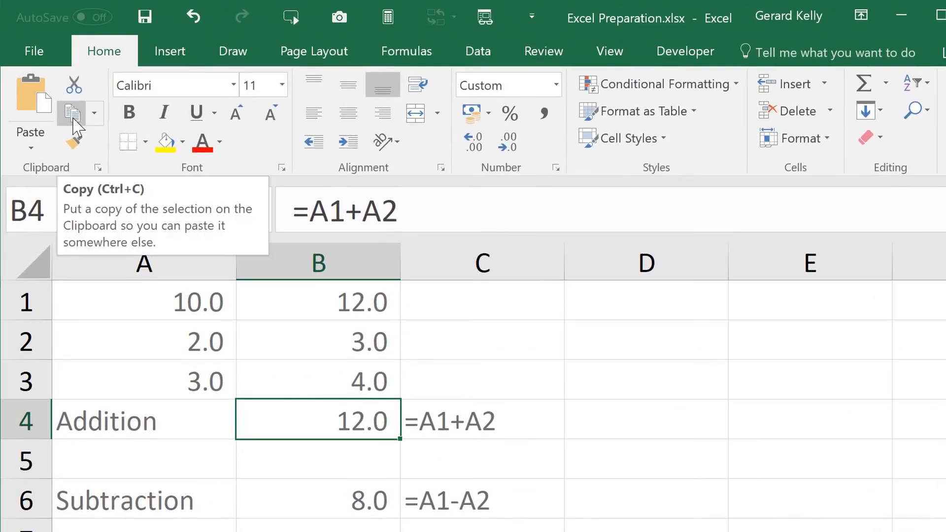
Copy the addition formula from cell B4 into C4 and compare the cell references in the two formulas.
left_click(73, 114)
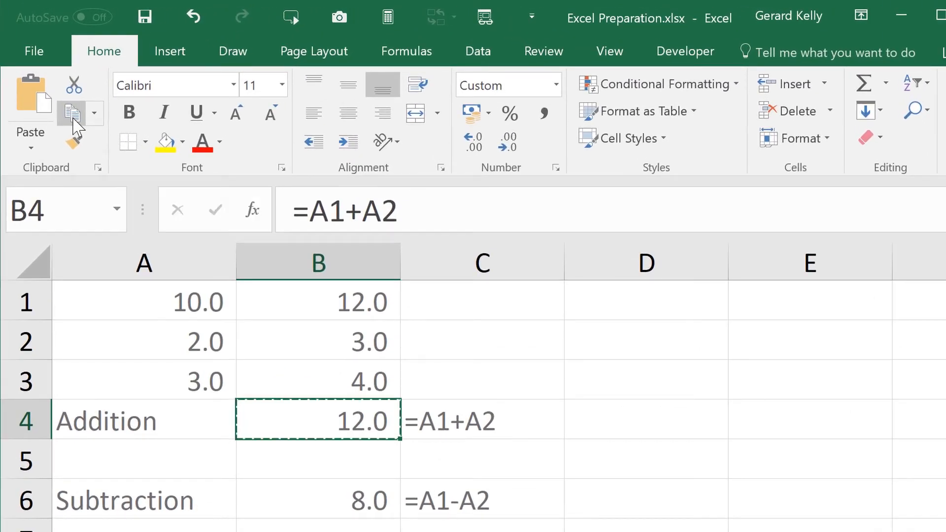
left_click(447, 416)
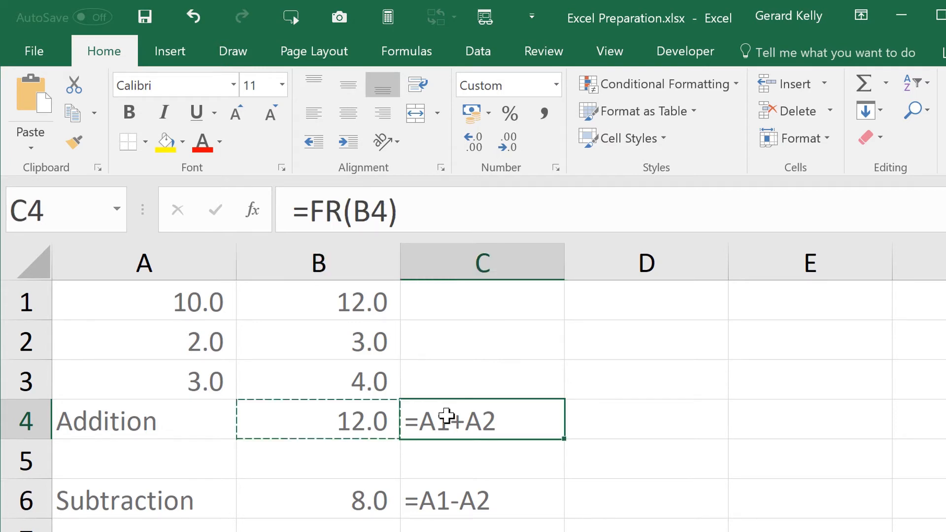
left_click(35, 142)
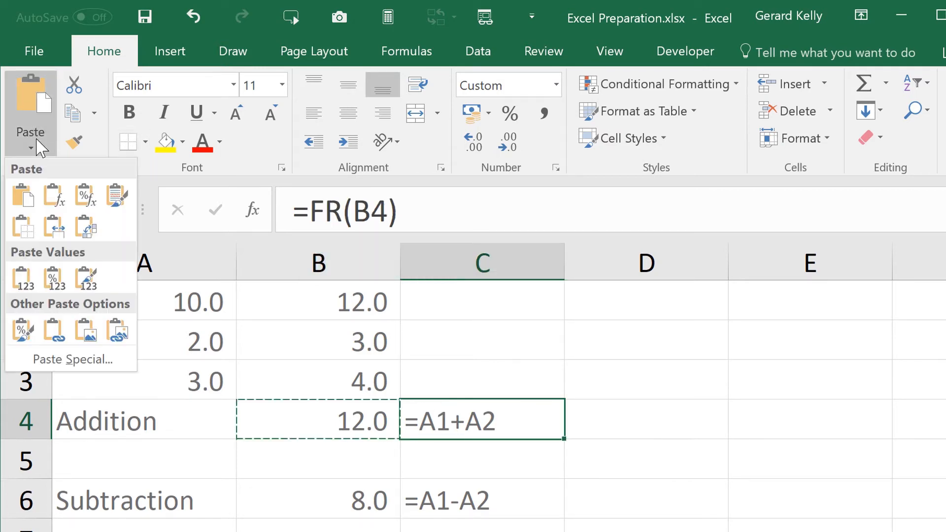
left_click(22, 197)
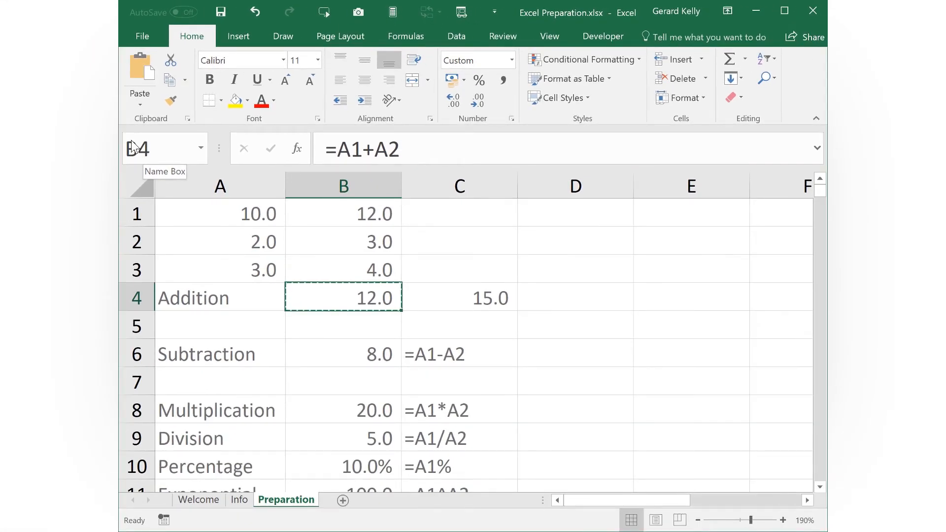
key("F2")
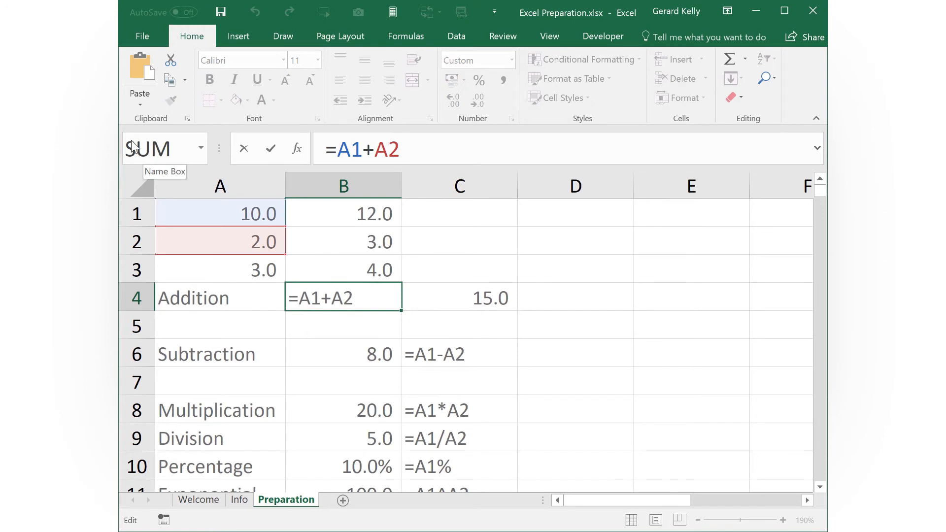
key("Tab")
key("F2")
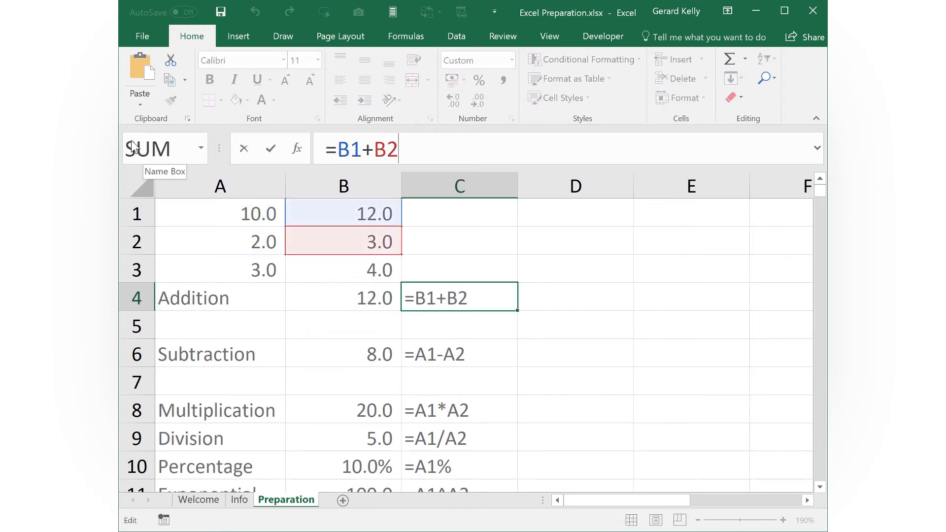
key("shift+Tab")
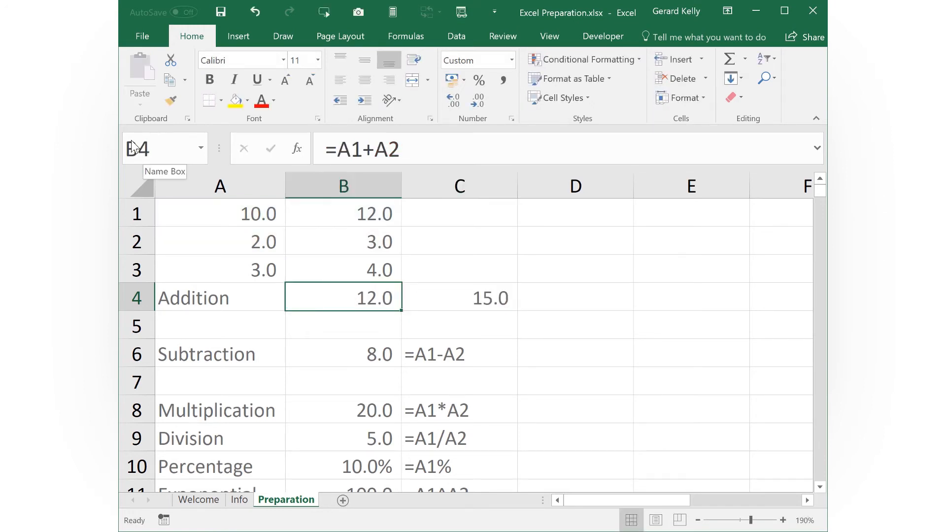
Copy the addition formula from cell B4 down into cell B5.
left_click(176, 86)
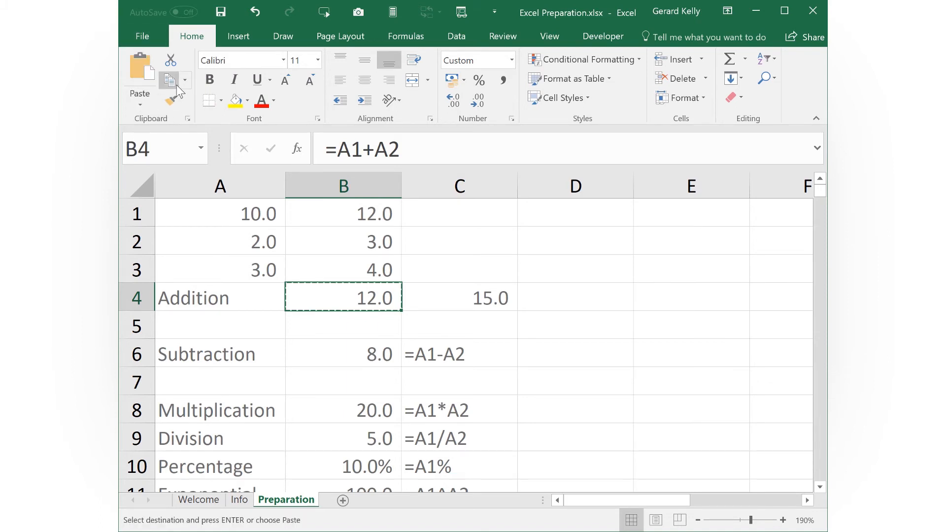
key("Down")
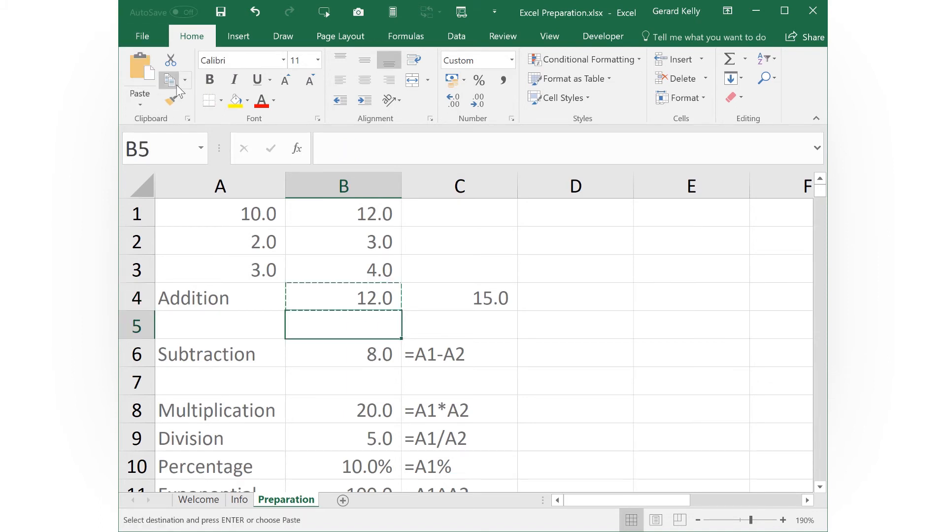
left_click(139, 100)
left_click(131, 143)
Examine the cells referenced by the formulas in B4 and B5 to compare the original with its copy.
key("F2")
key("Escape")
key("Up")
key("F2")
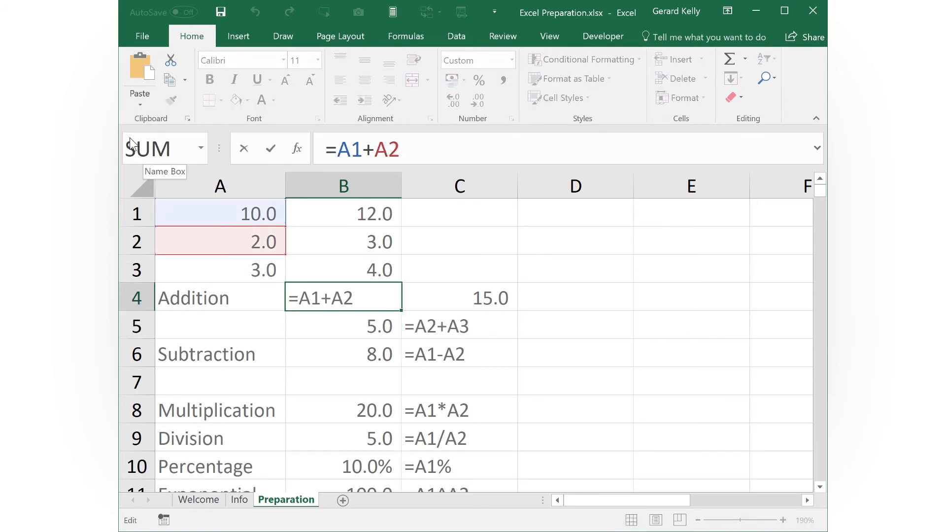
key("Escape")
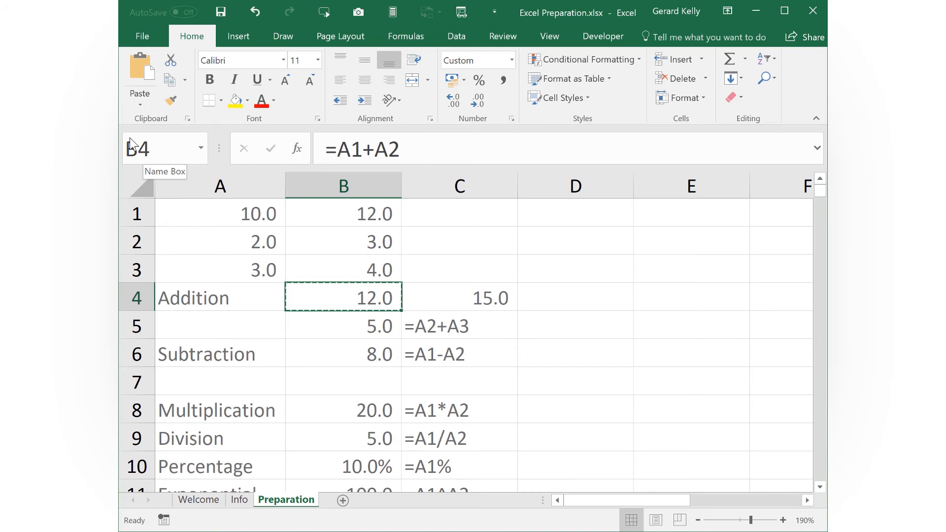
key("Down")
key("F2")
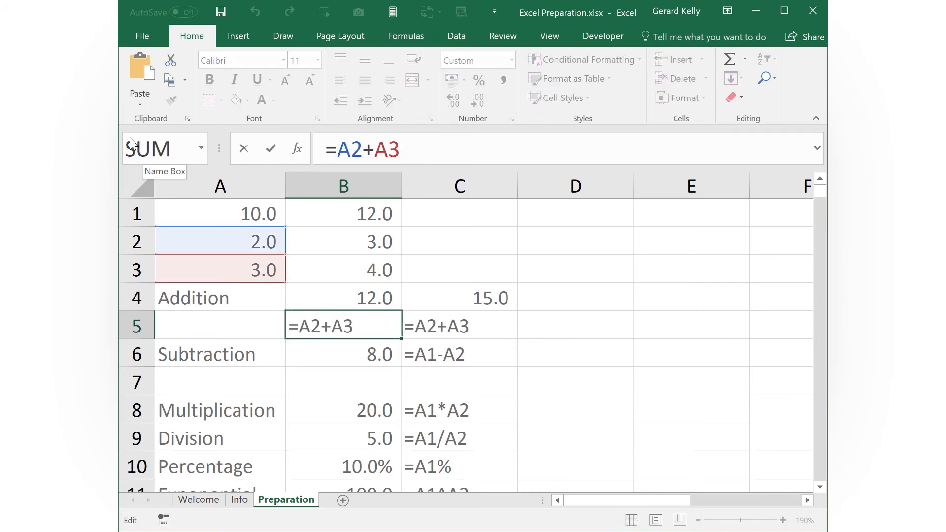
key("Escape")
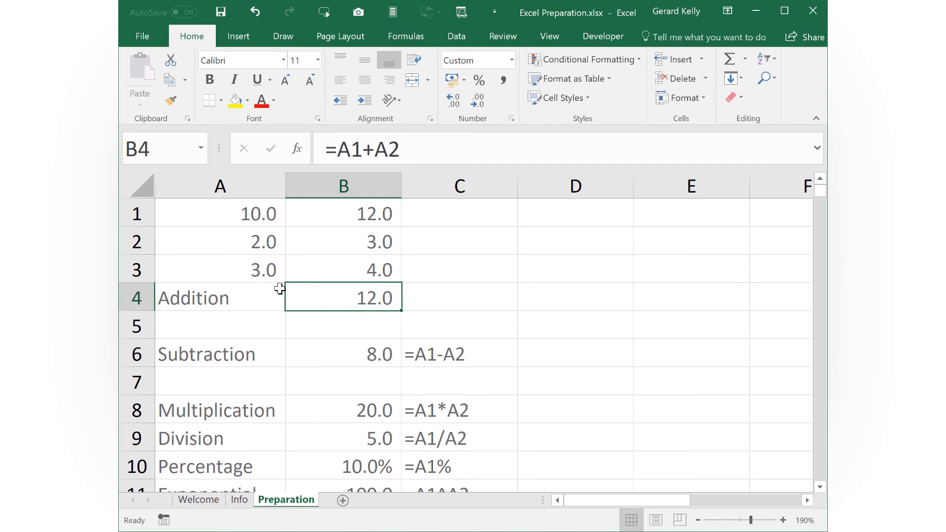
Copy the addition formula from cell B4 into the empty cell C4.
key("ctrl+c")
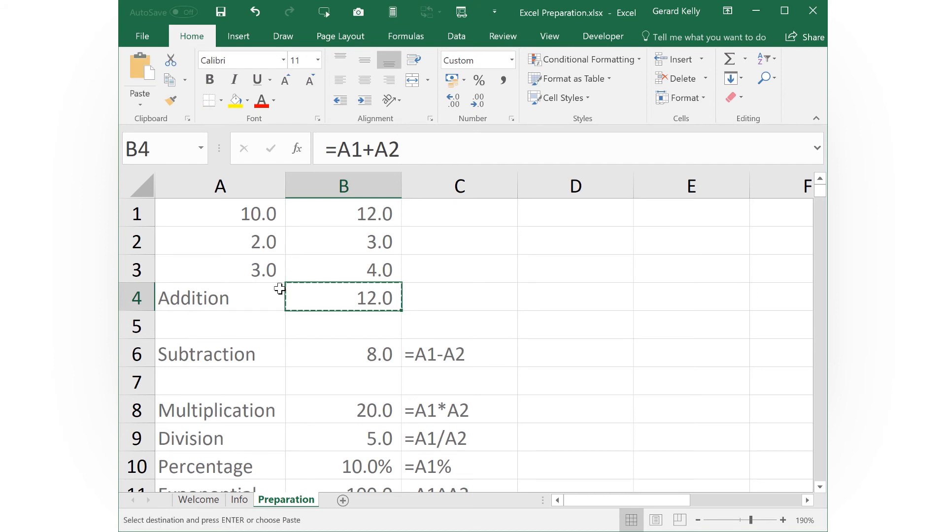
key("Right")
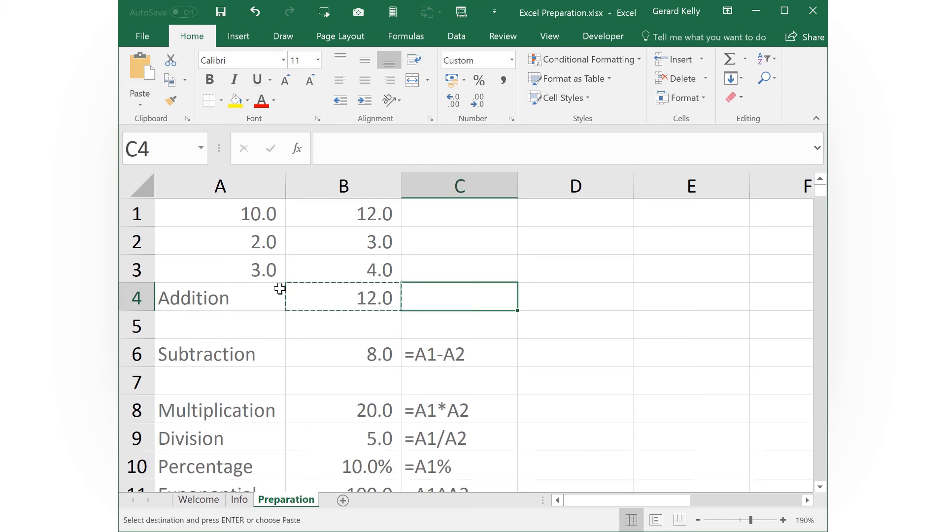
key("ctrl+v")
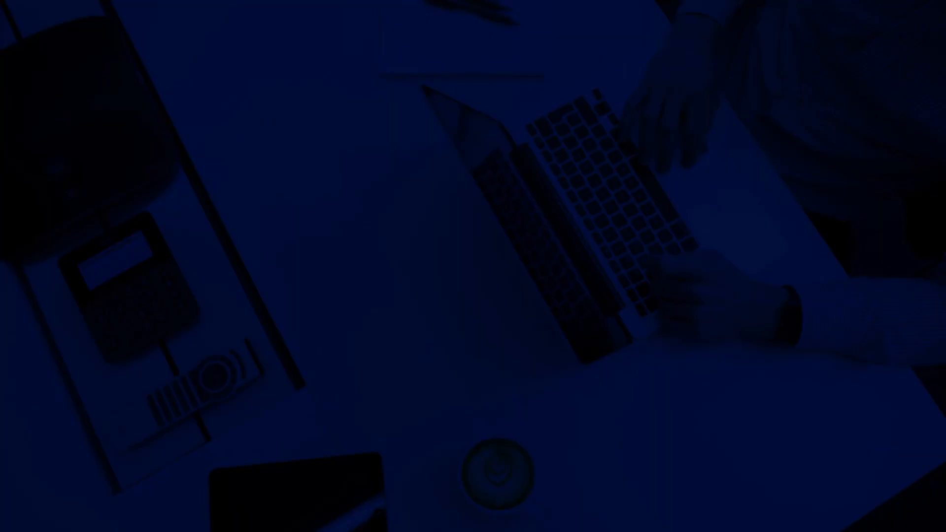